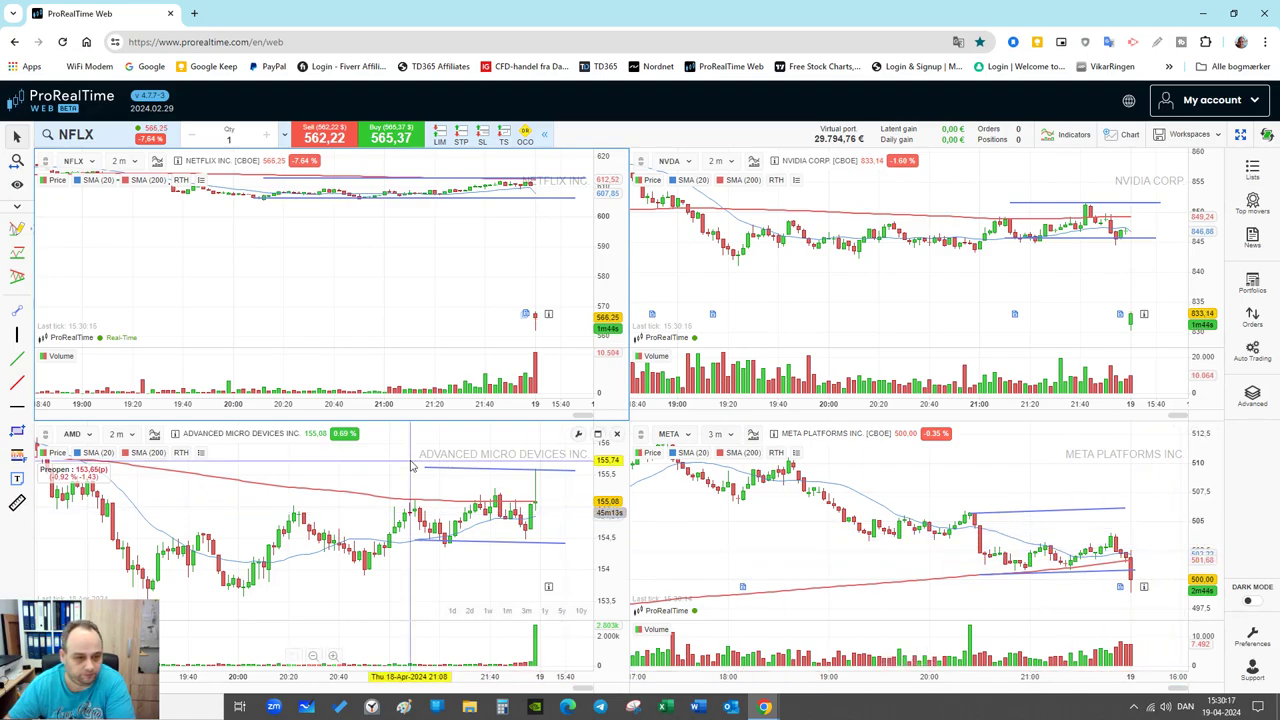
Switch the AMD chart to the 3-minute timeframe and return it to 2 minutes
click(117, 433)
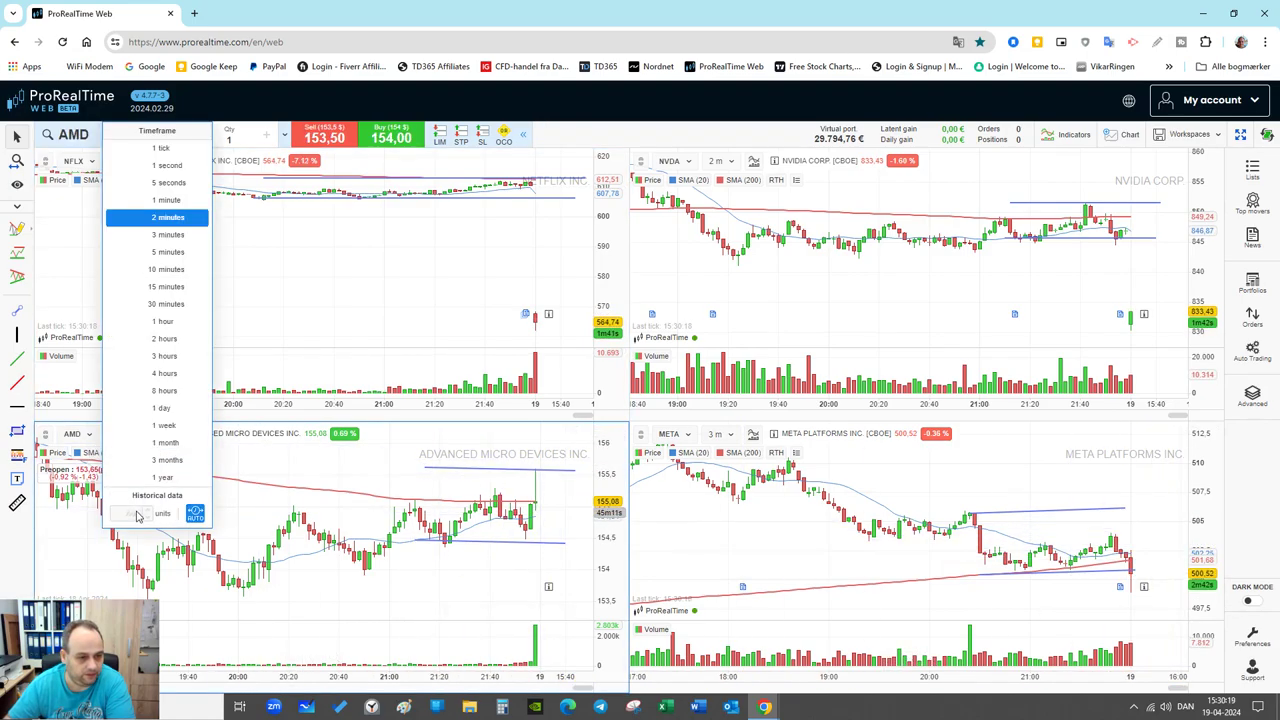
click(165, 236)
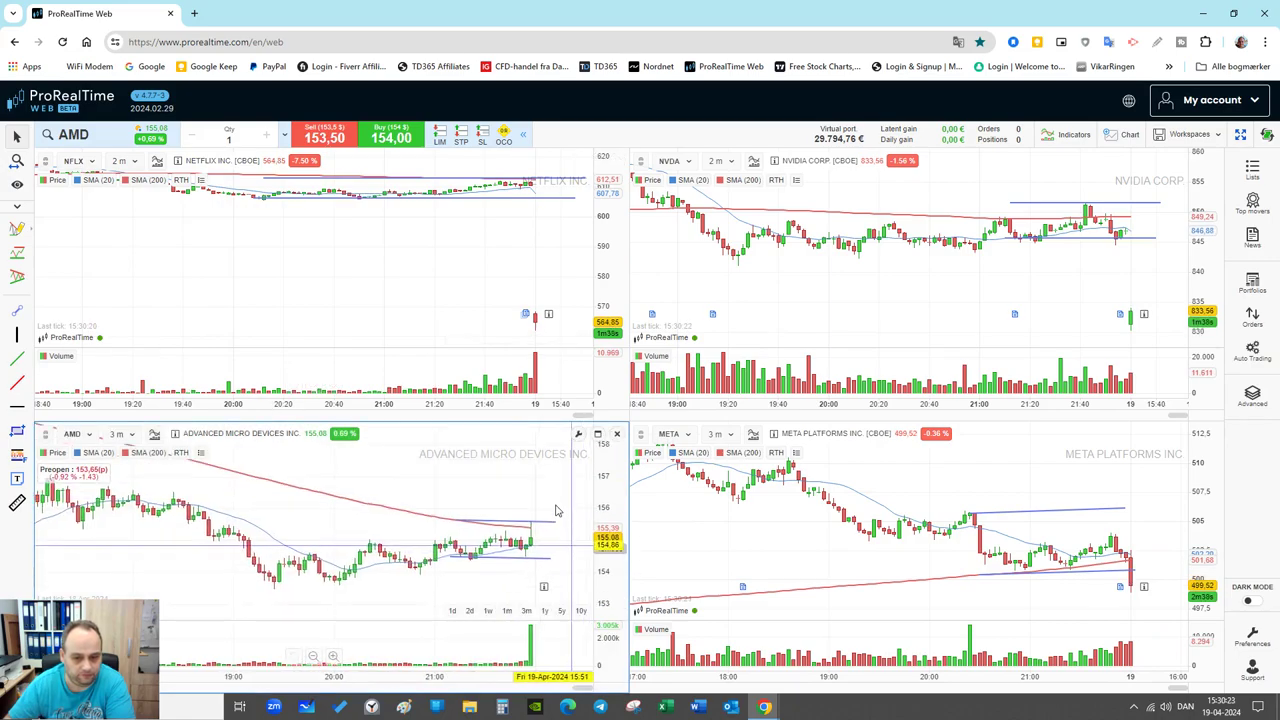
drag(556, 505, 540, 520)
click(117, 434)
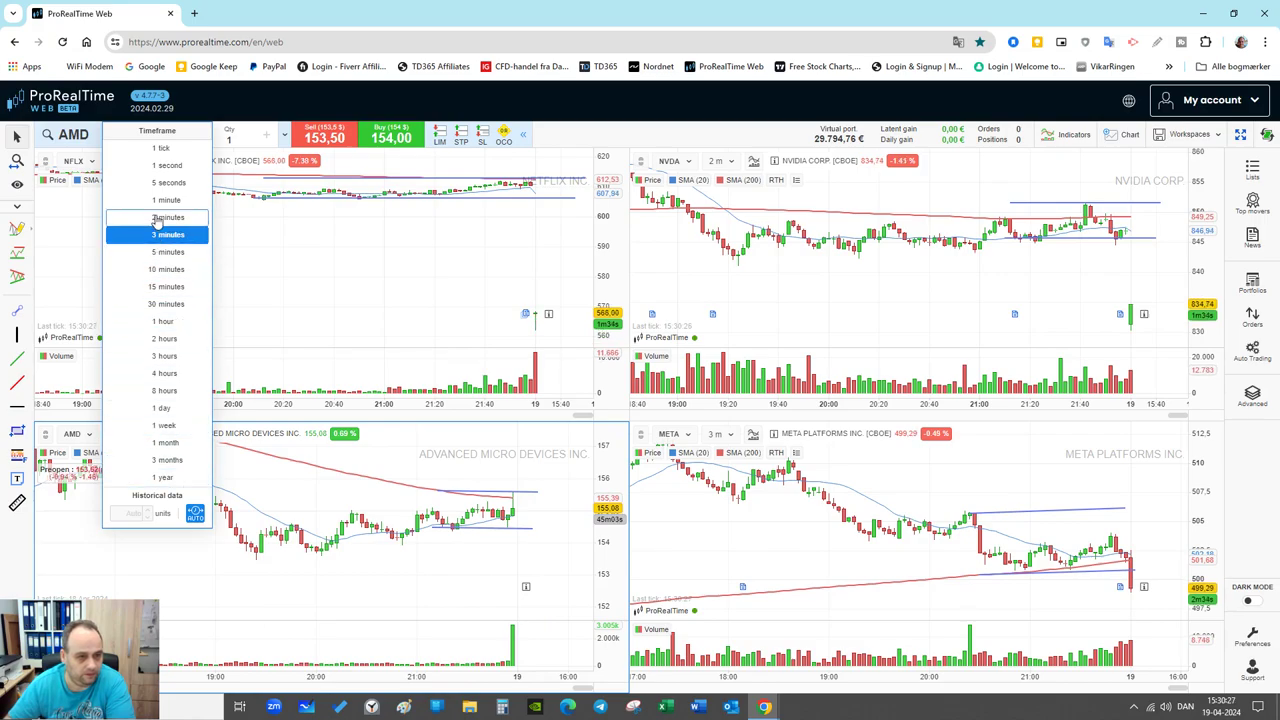
click(167, 217)
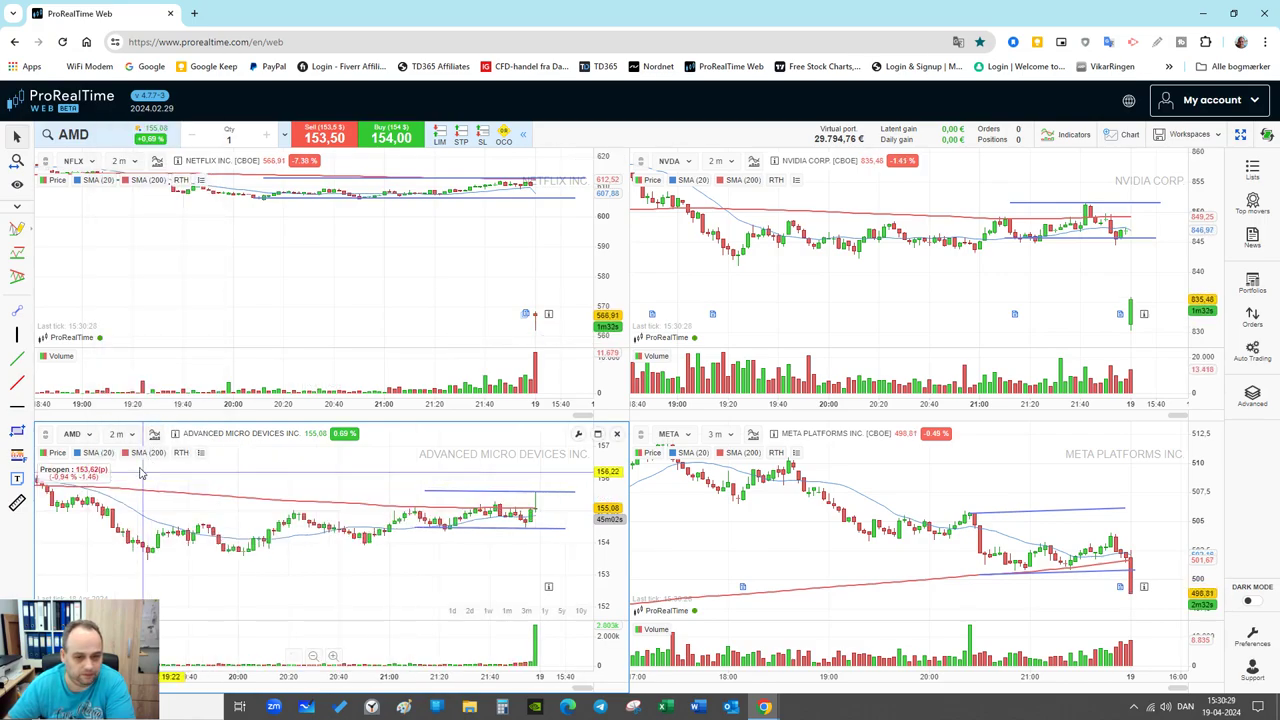
Reload Advanced Micro Devices Inc. from NASDAQ Stocks in the AMD chart and fit its price scale to the opening candle
click(78, 434)
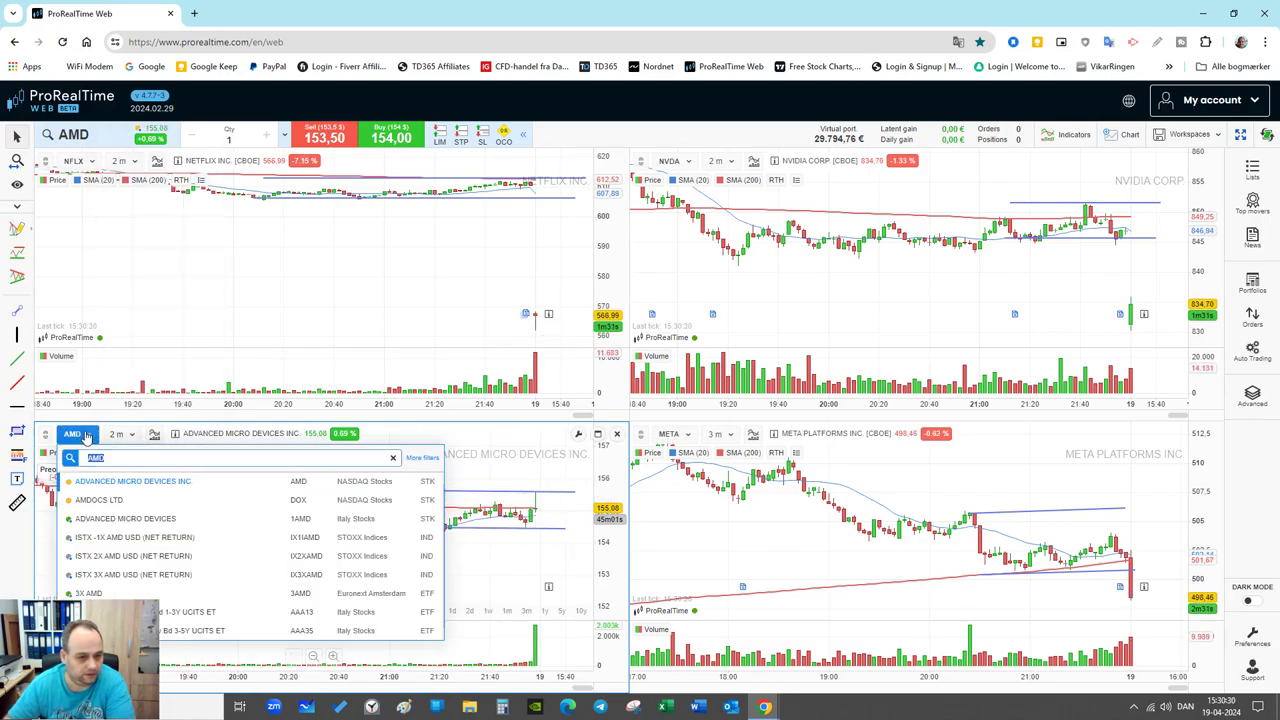
click(126, 484)
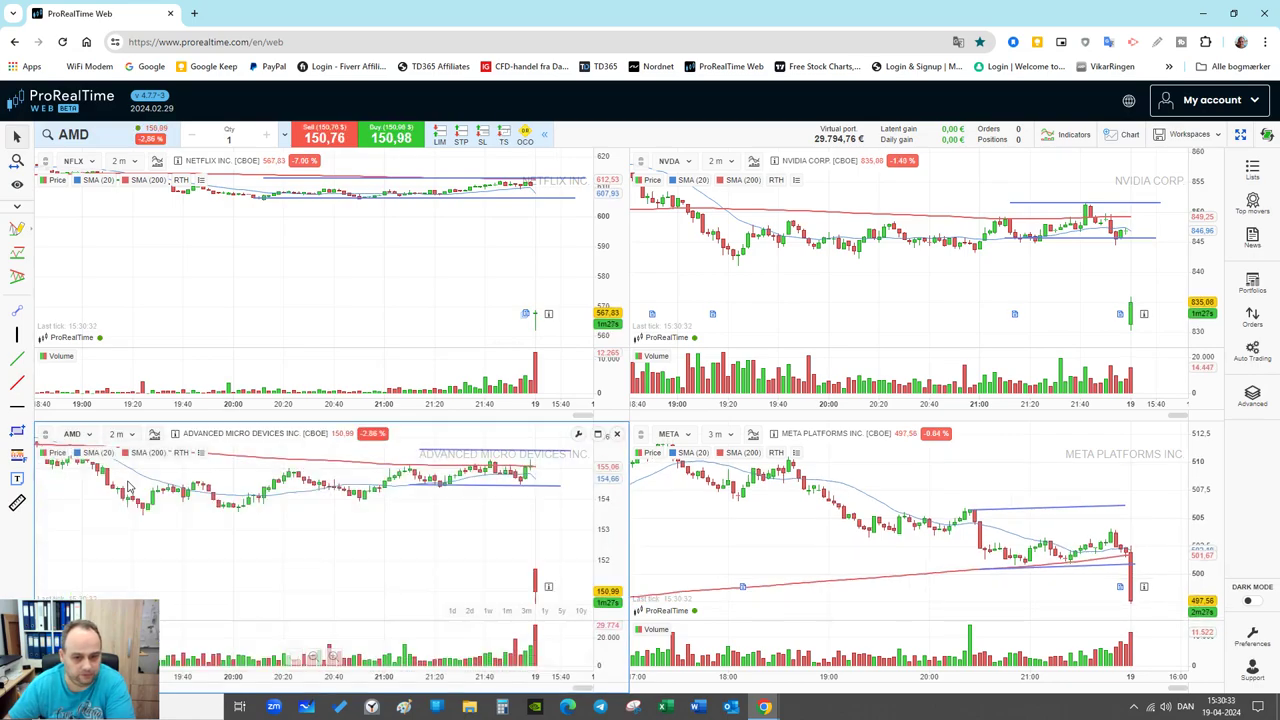
drag(612, 492, 600, 520)
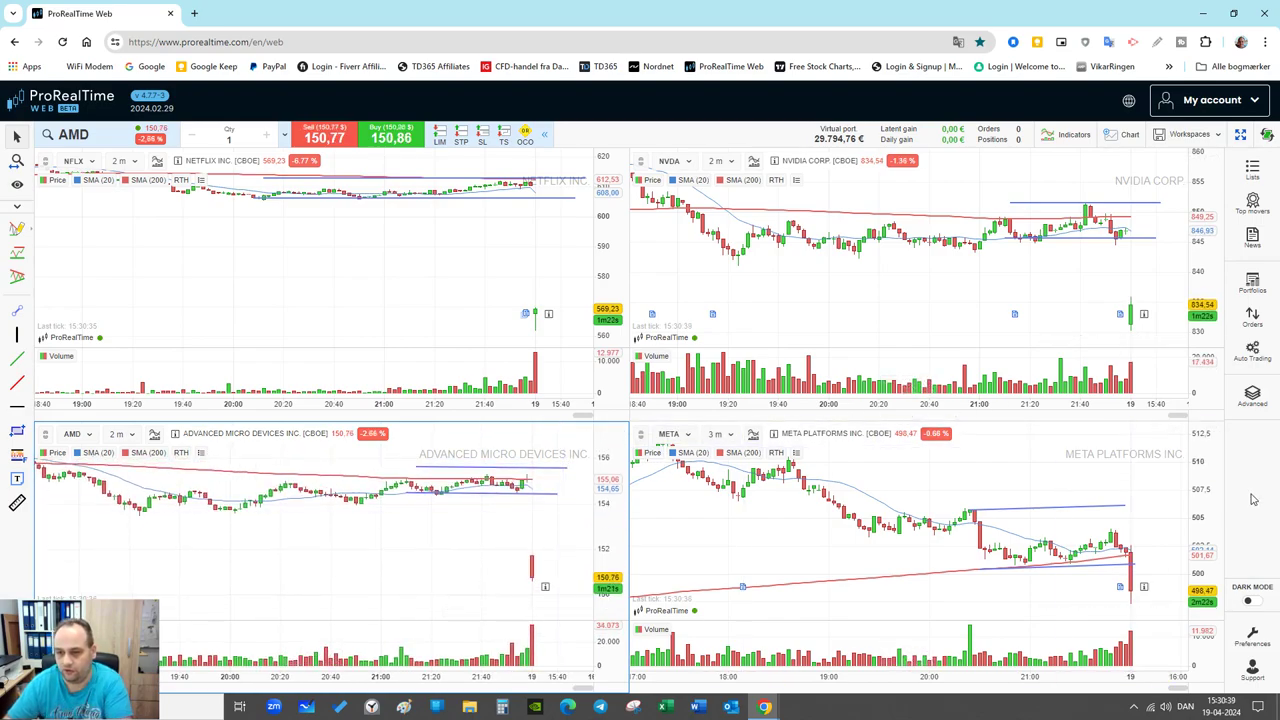
Set the META chart's timeframe to 2 minutes and rescale it around the opening candle
click(722, 438)
click(772, 224)
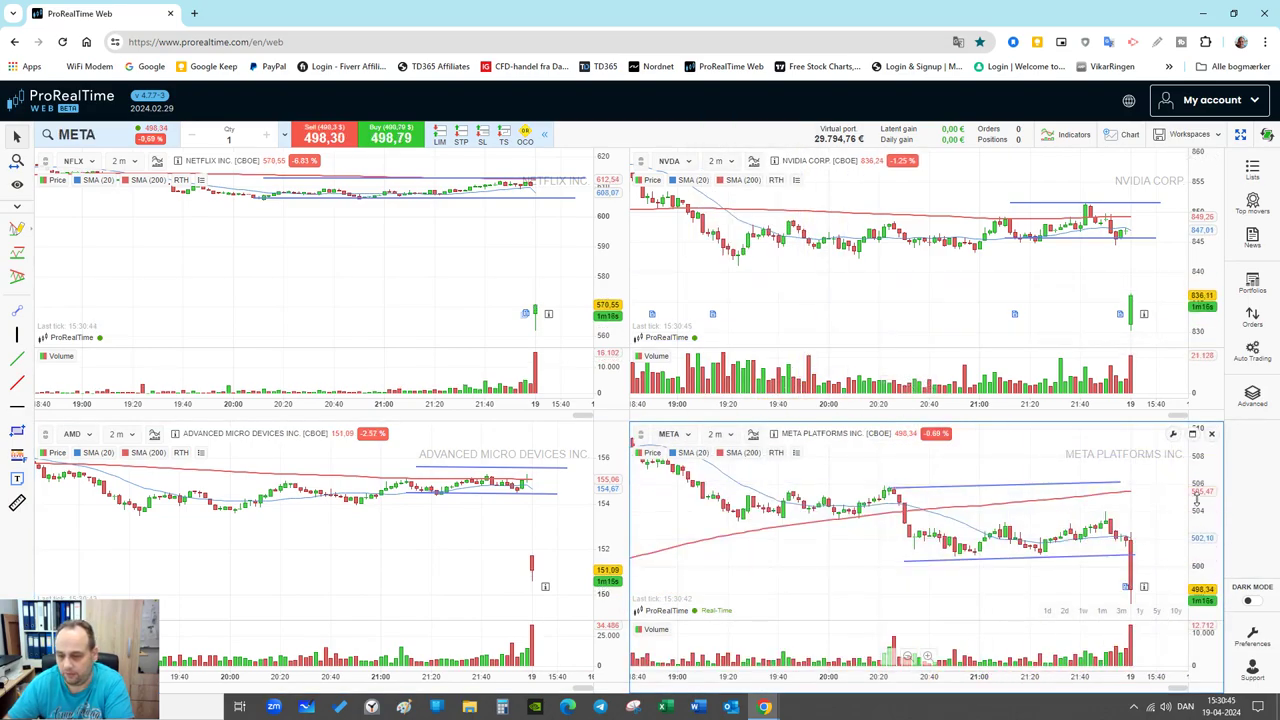
drag(1200, 512, 1163, 503)
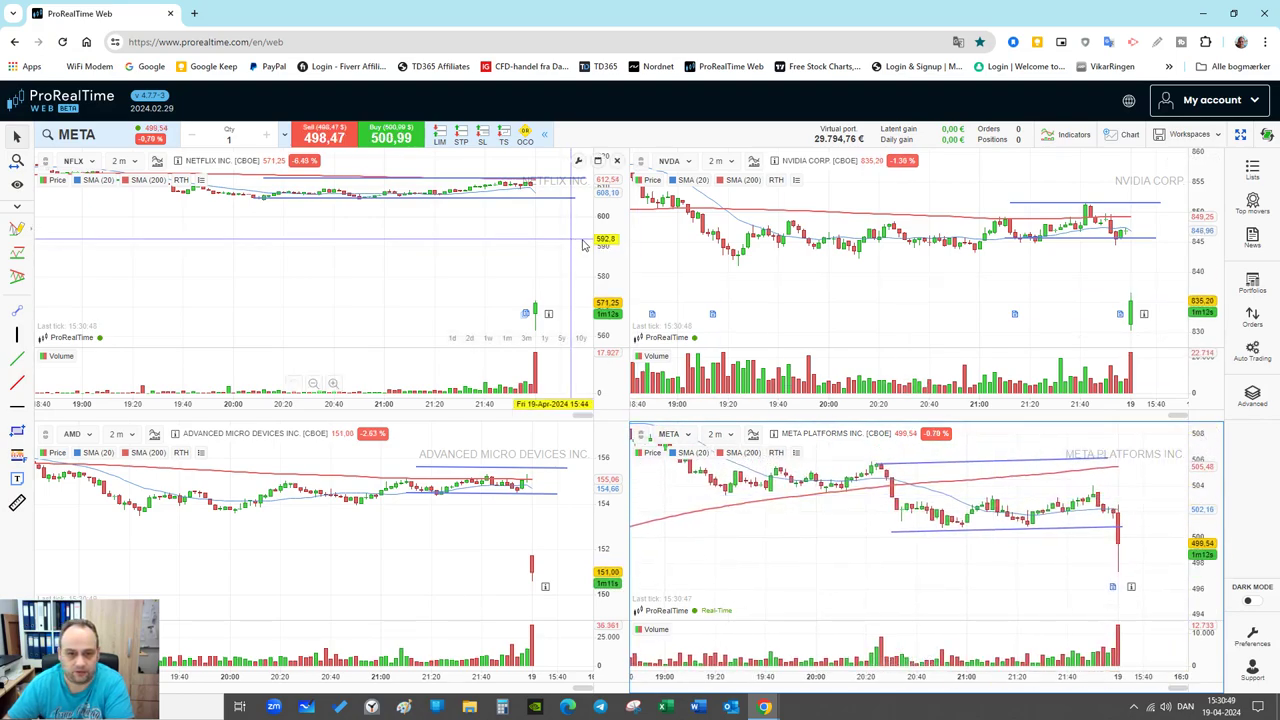
Rescale and reposition the NFLX and META charts to examine their opening candles against the previous day's range
drag(606, 231, 606, 245)
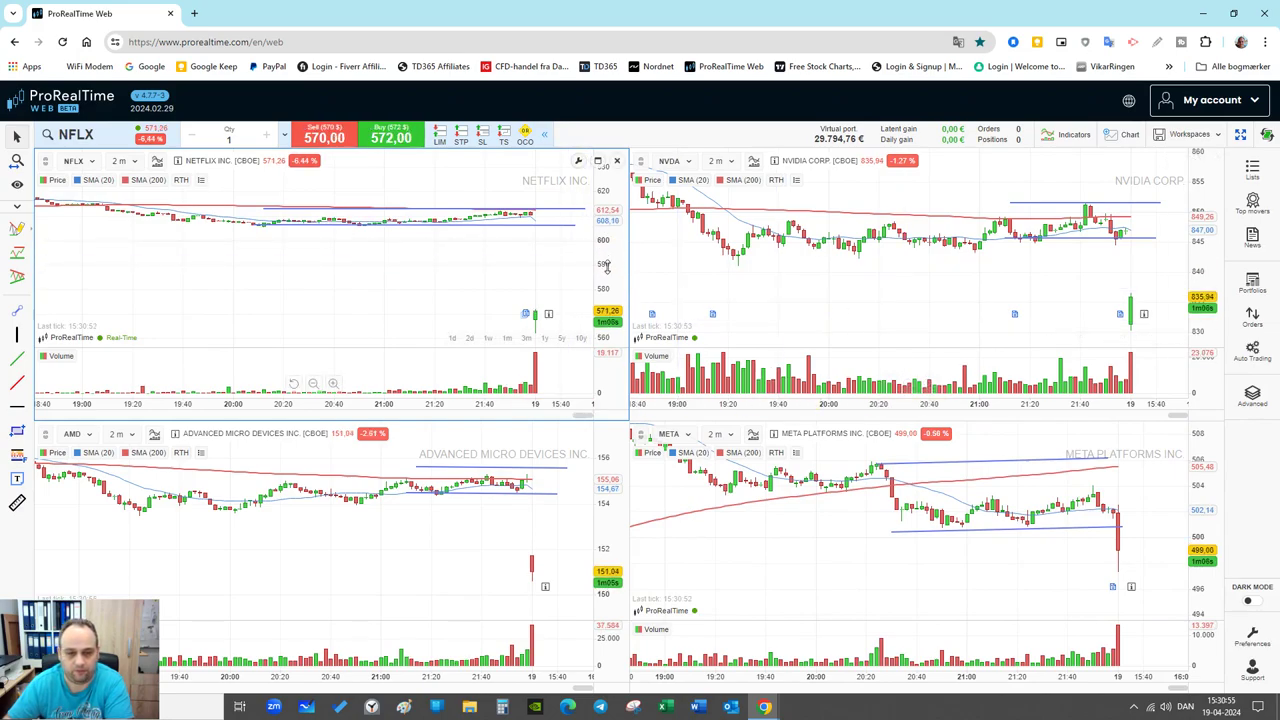
drag(606, 266, 607, 292)
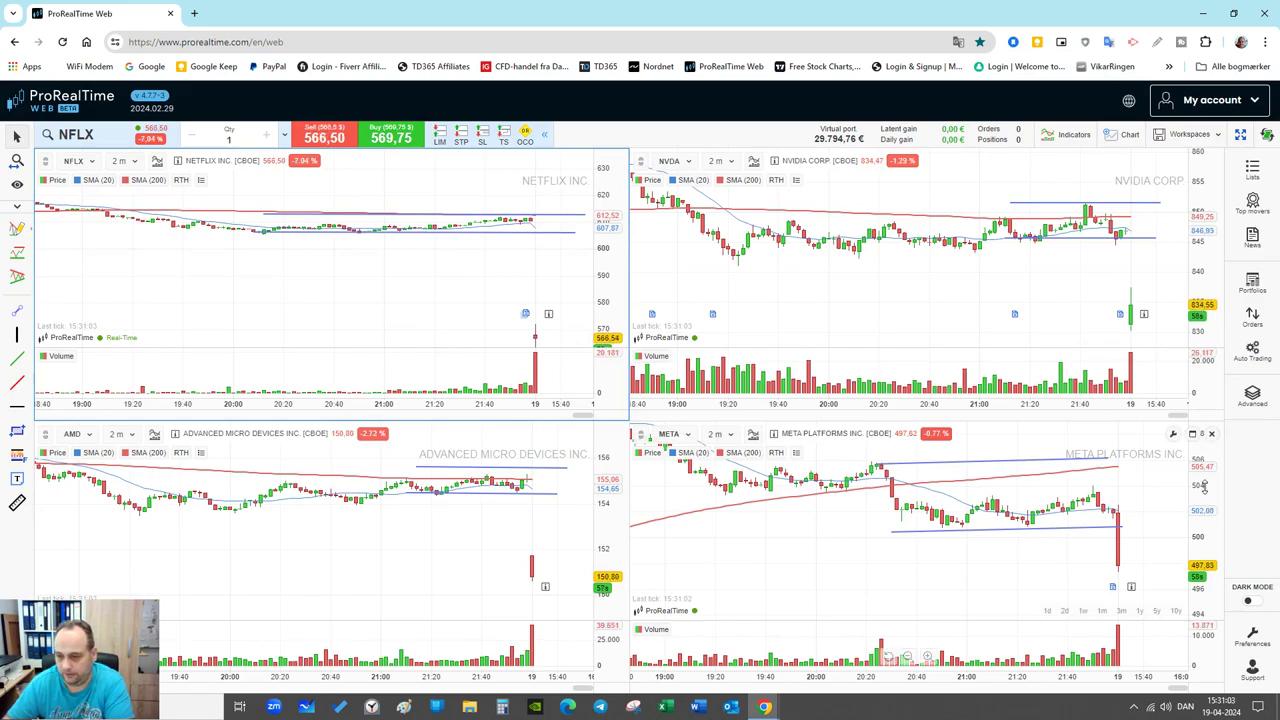
scroll(1205, 487, down, 3)
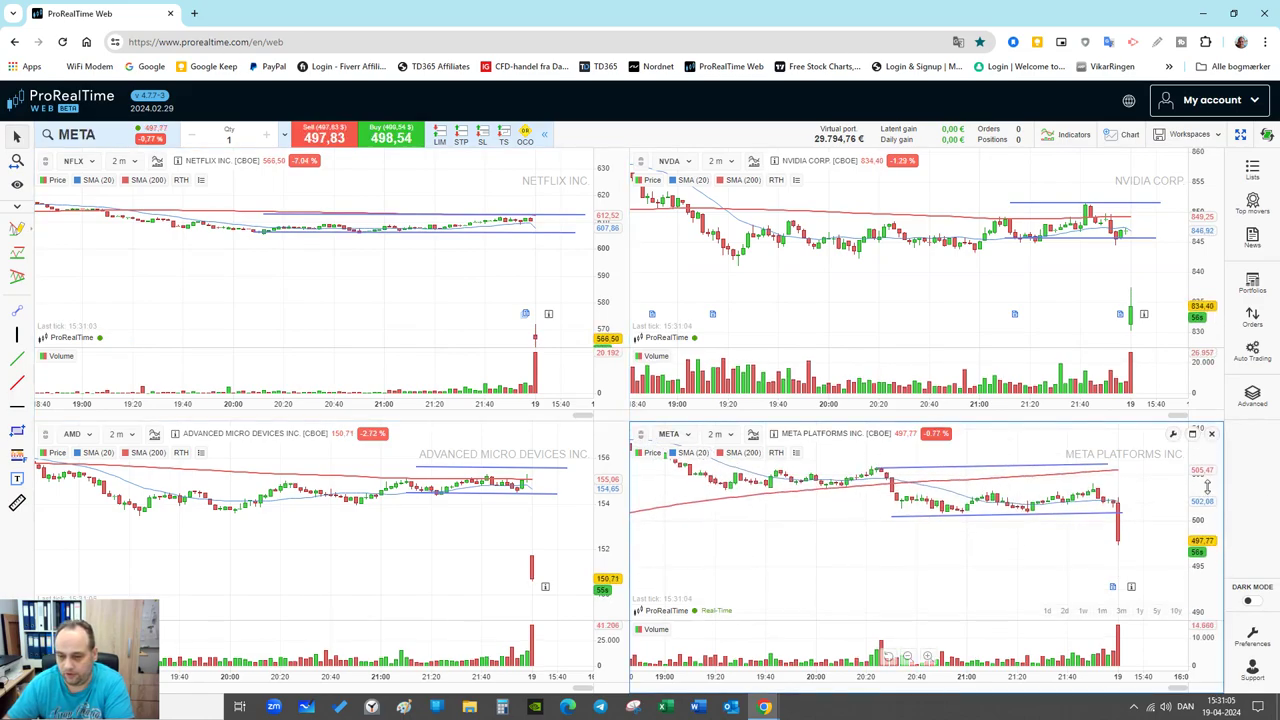
scroll(1207, 487, down, 2)
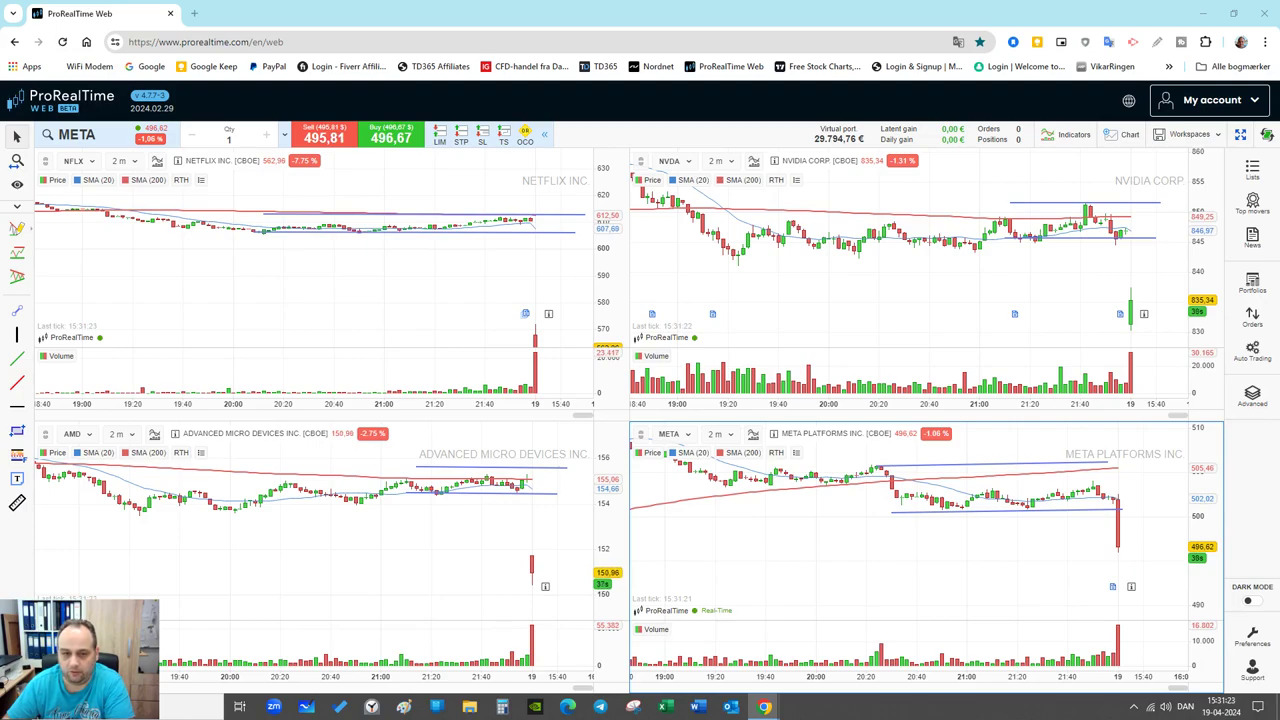
drag(566, 270, 566, 215)
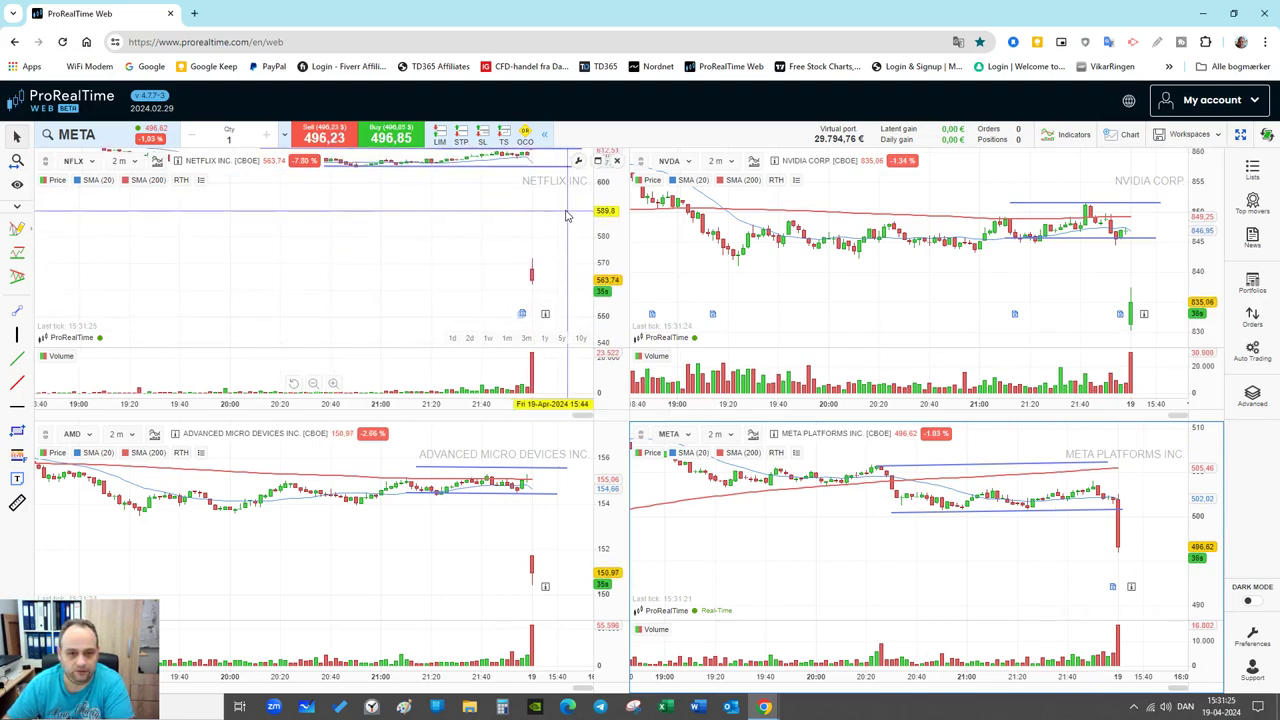
click(566, 215)
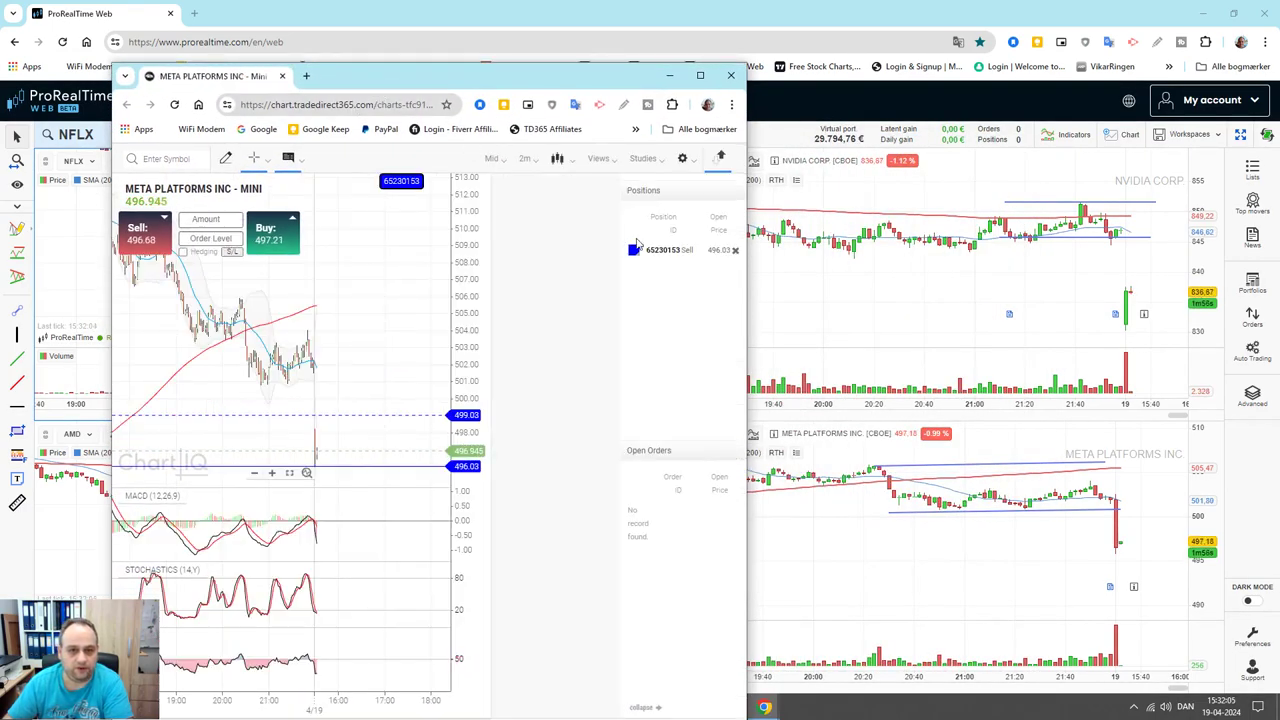
Widen the TradeDirect365 Meta Platforms chart window and examine the latest candles around the open sell position and its stop
drag(747, 280, 980, 280)
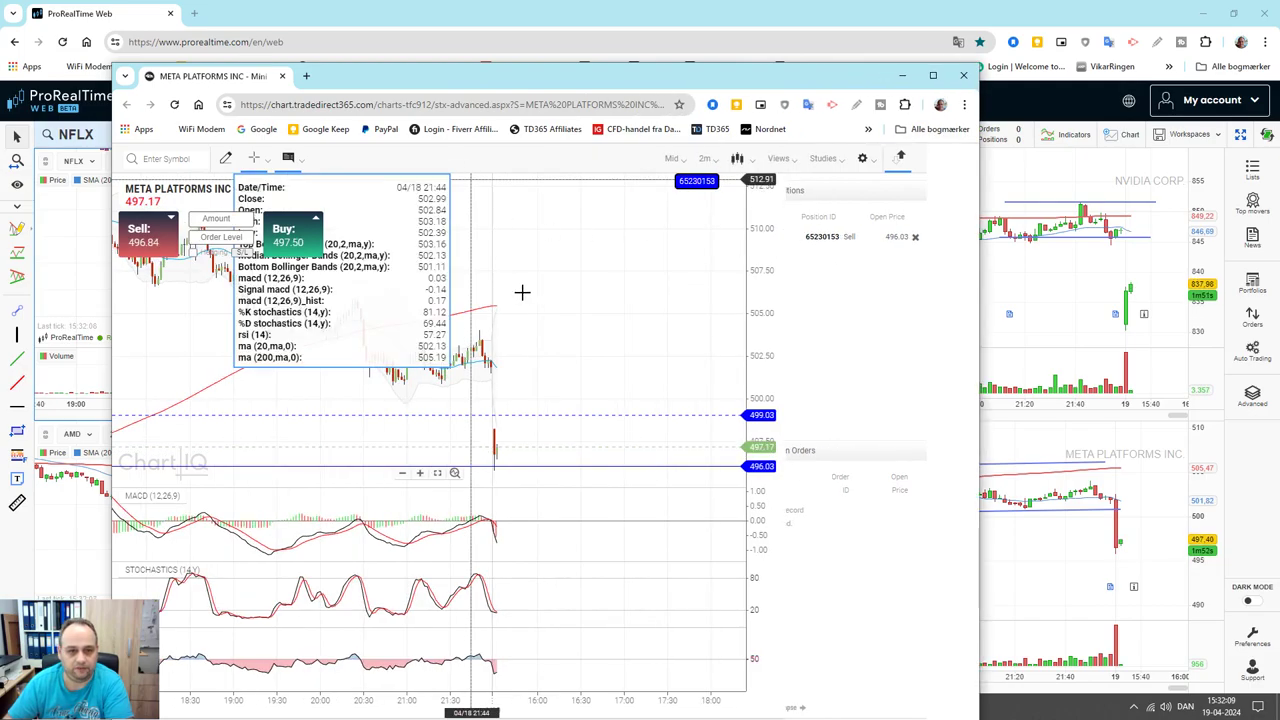
scroll(603, 323, up, 3)
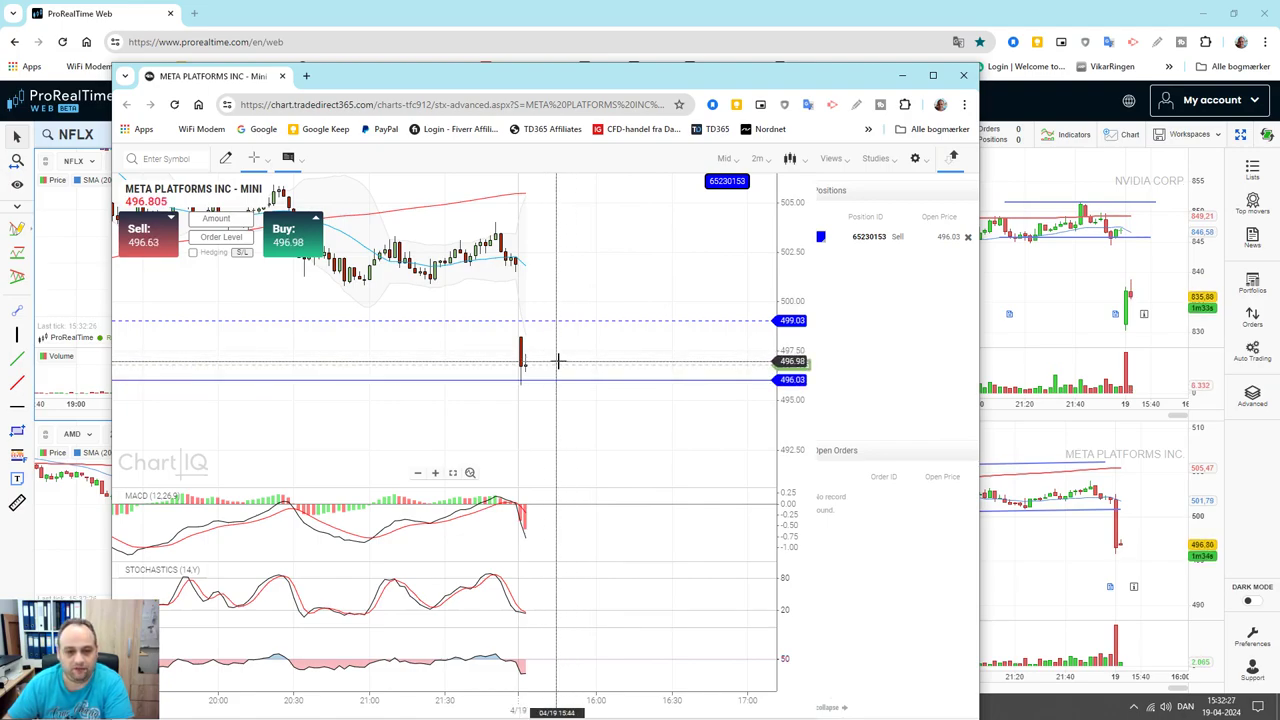
drag(601, 353, 649, 349)
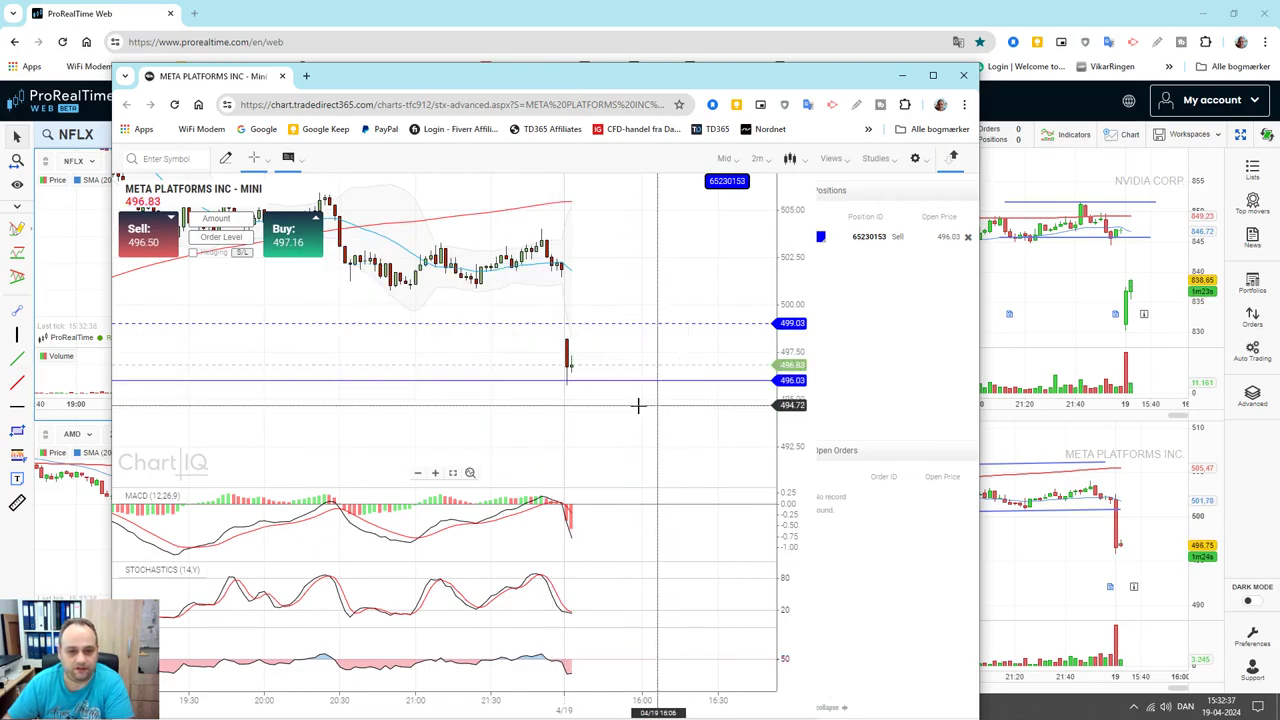
drag(634, 405, 671, 409)
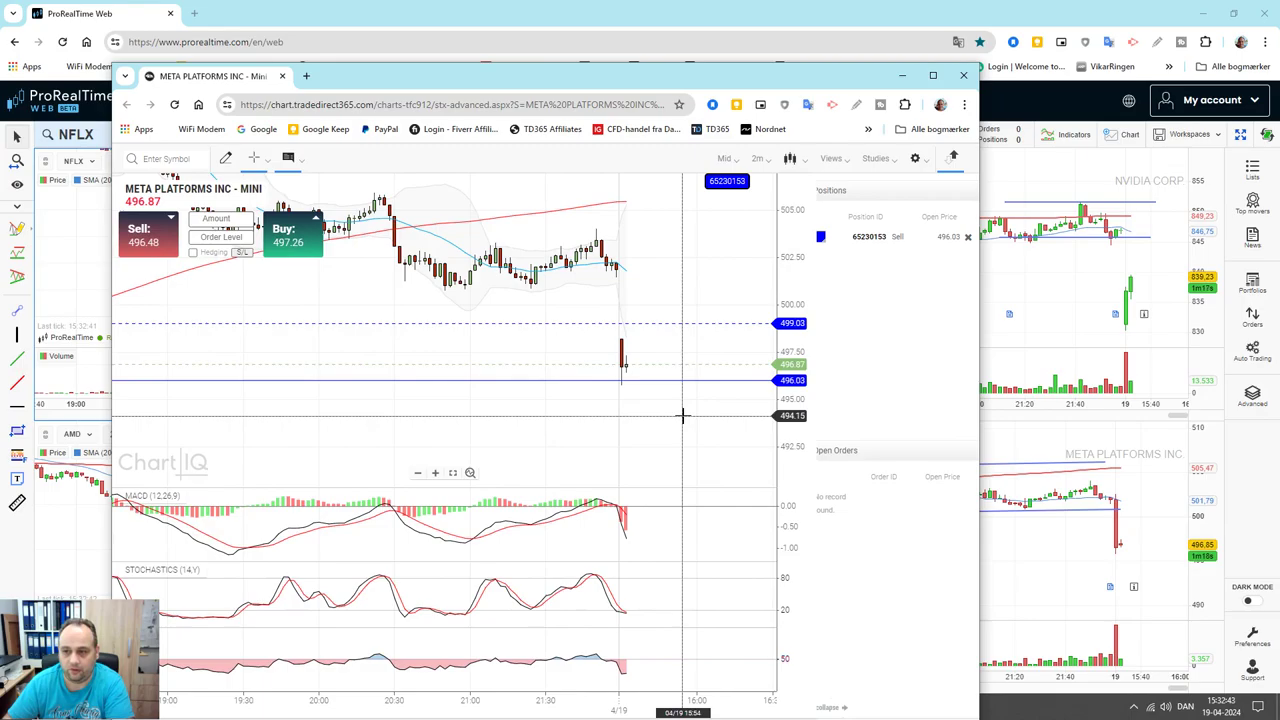
drag(509, 80, 437, 34)
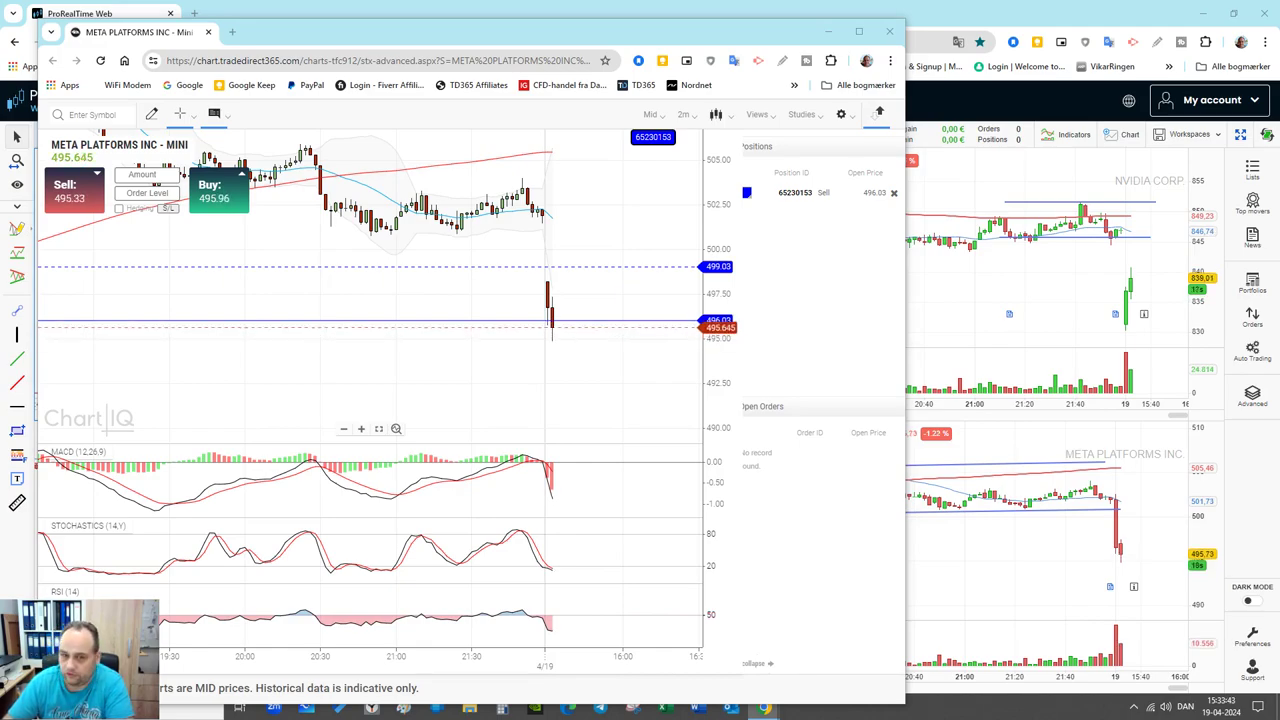
Switch to the TD365 platform window at full size to review the open Meta position, and return to the Meta chart
key(ctrl+w)
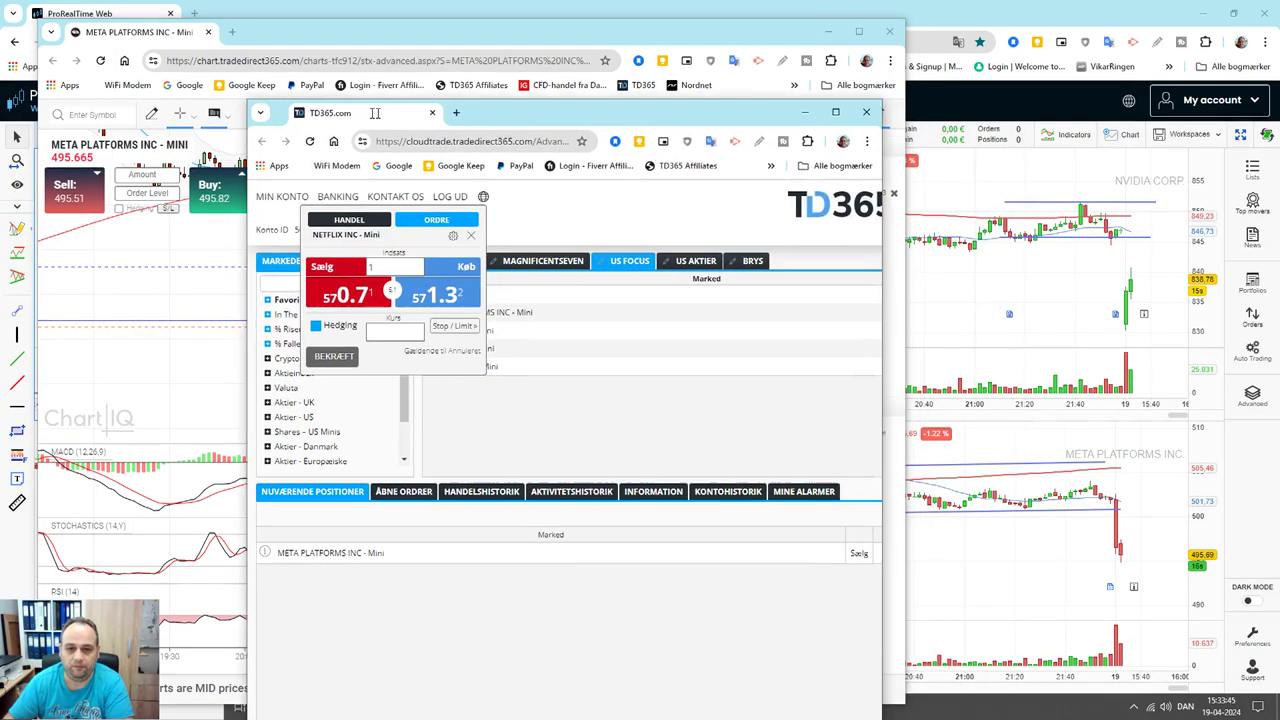
double_click(805, 107)
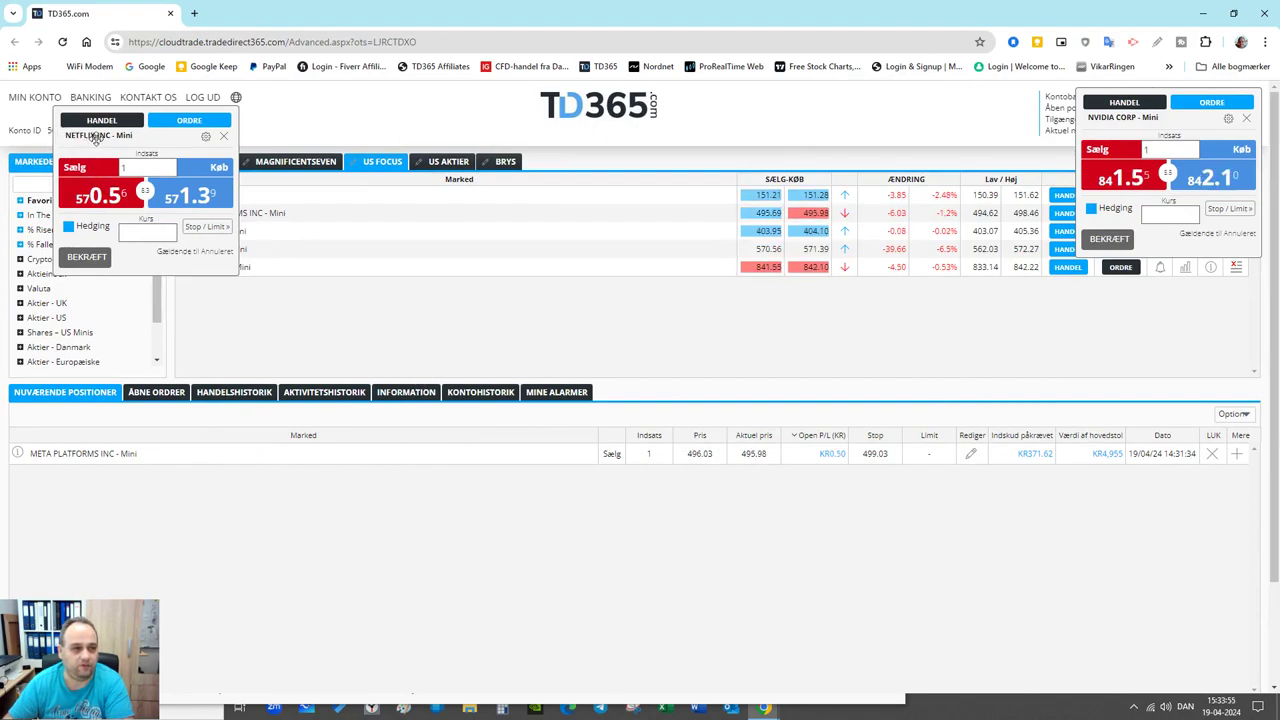
drag(91, 135, 94, 137)
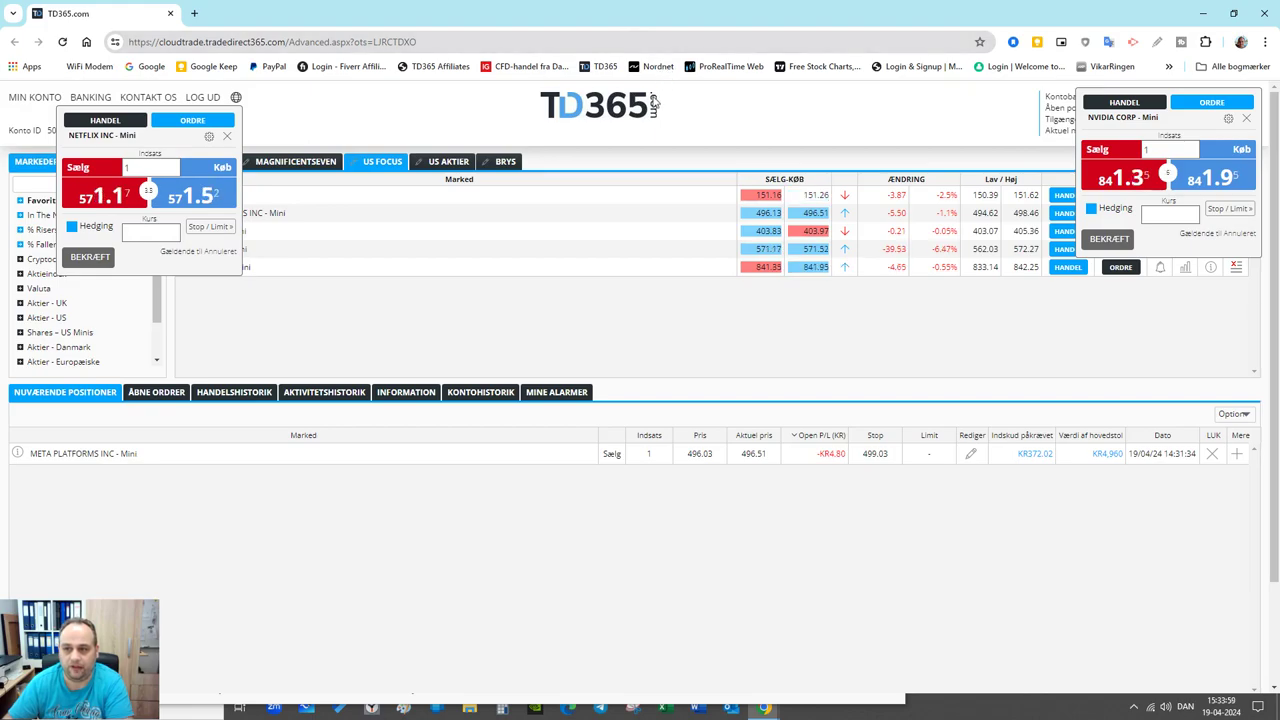
click(1233, 13)
click(880, 104)
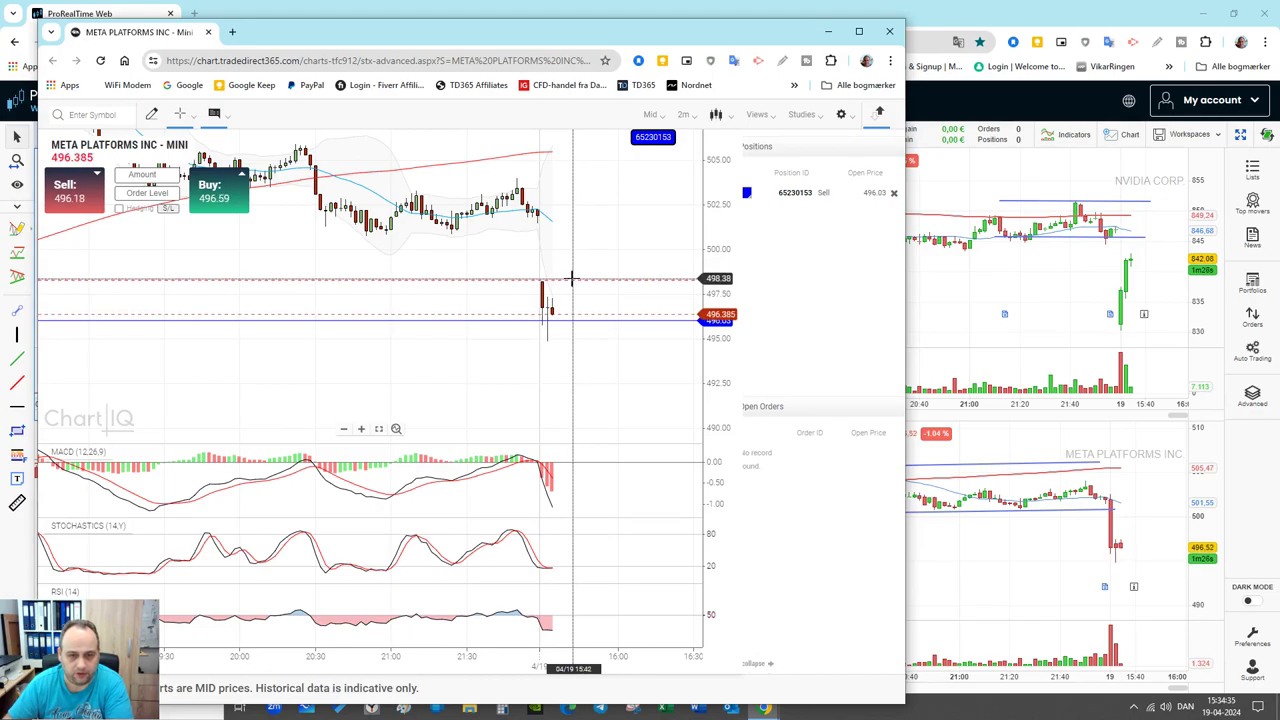
Amend the stop of the open Meta sell position to 498.21 and readjust it to 498.36
drag(572, 278, 572, 281)
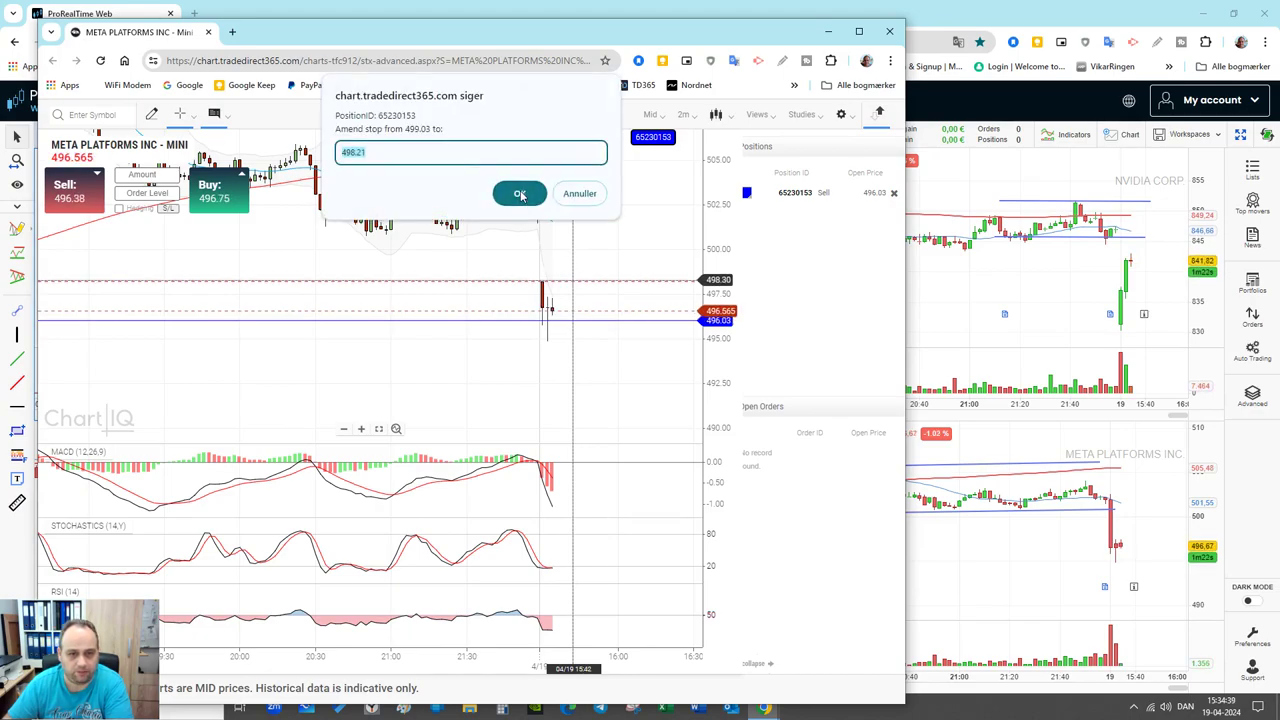
click(520, 195)
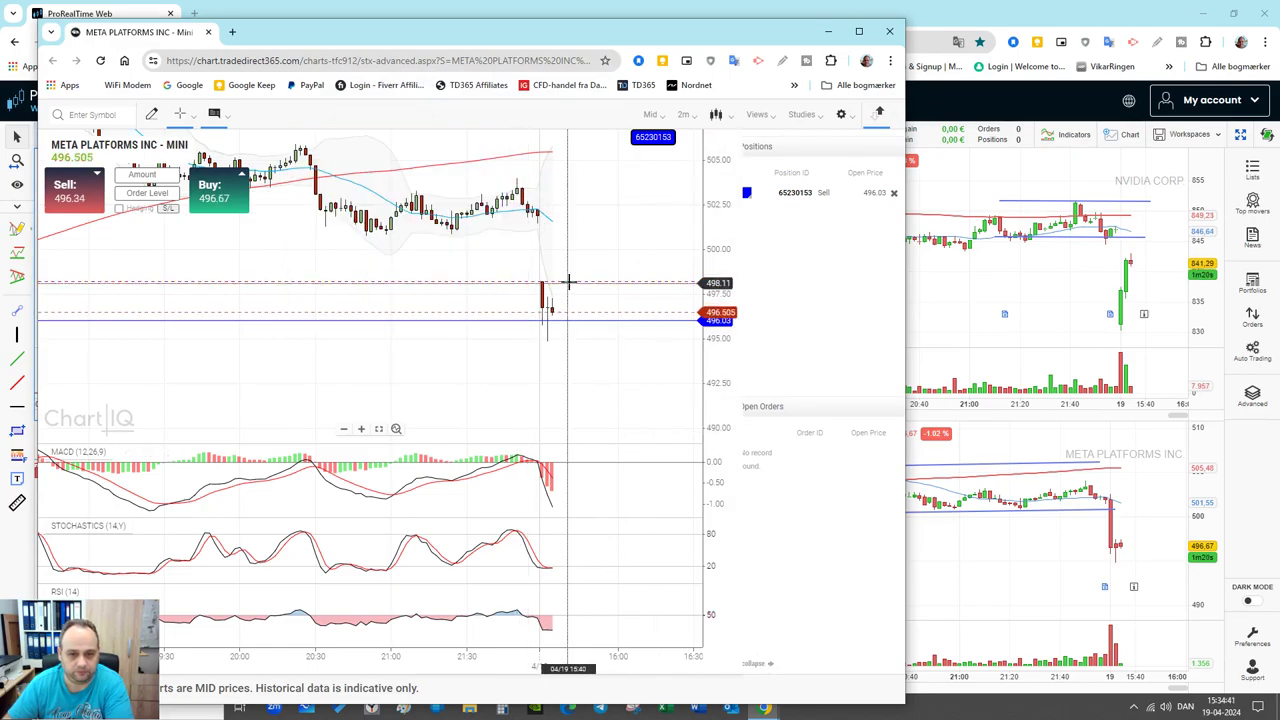
drag(568, 282, 569, 279)
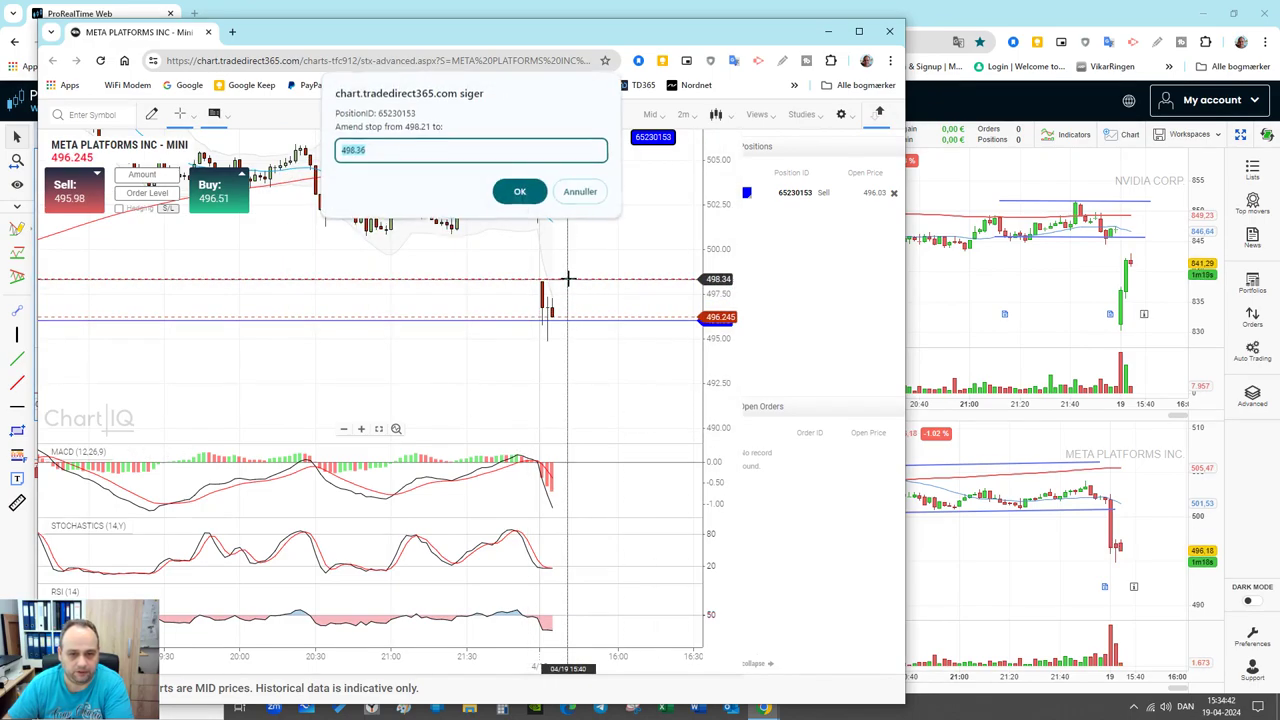
click(520, 195)
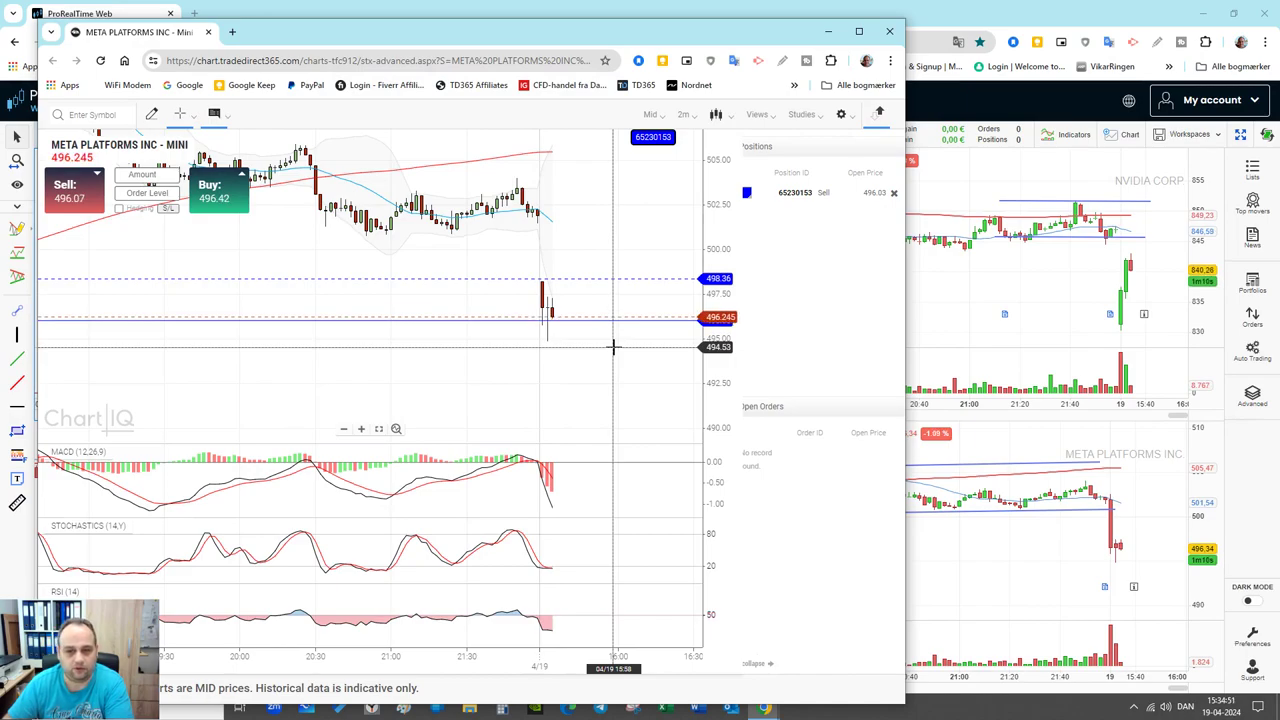
Close the open Meta sell position, review the closed trade in the TD365 platform's trade history, and return to the Meta chart
mouse_move(543, 355)
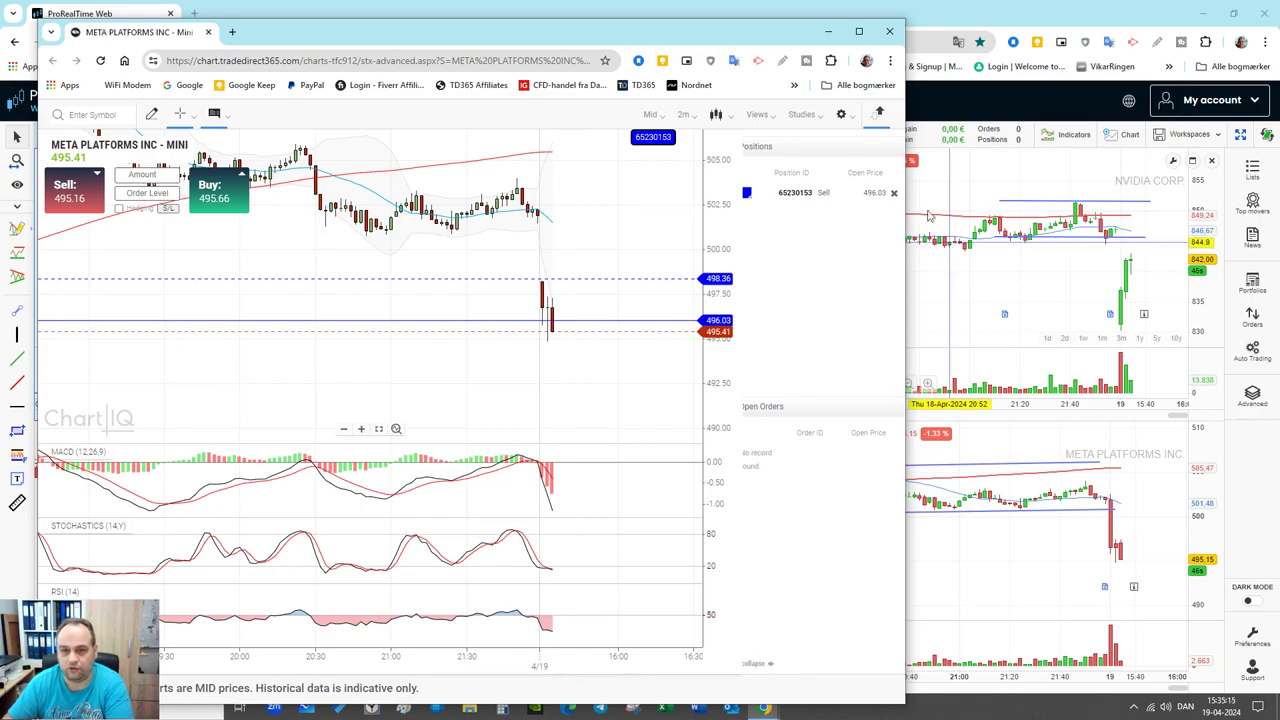
click(893, 192)
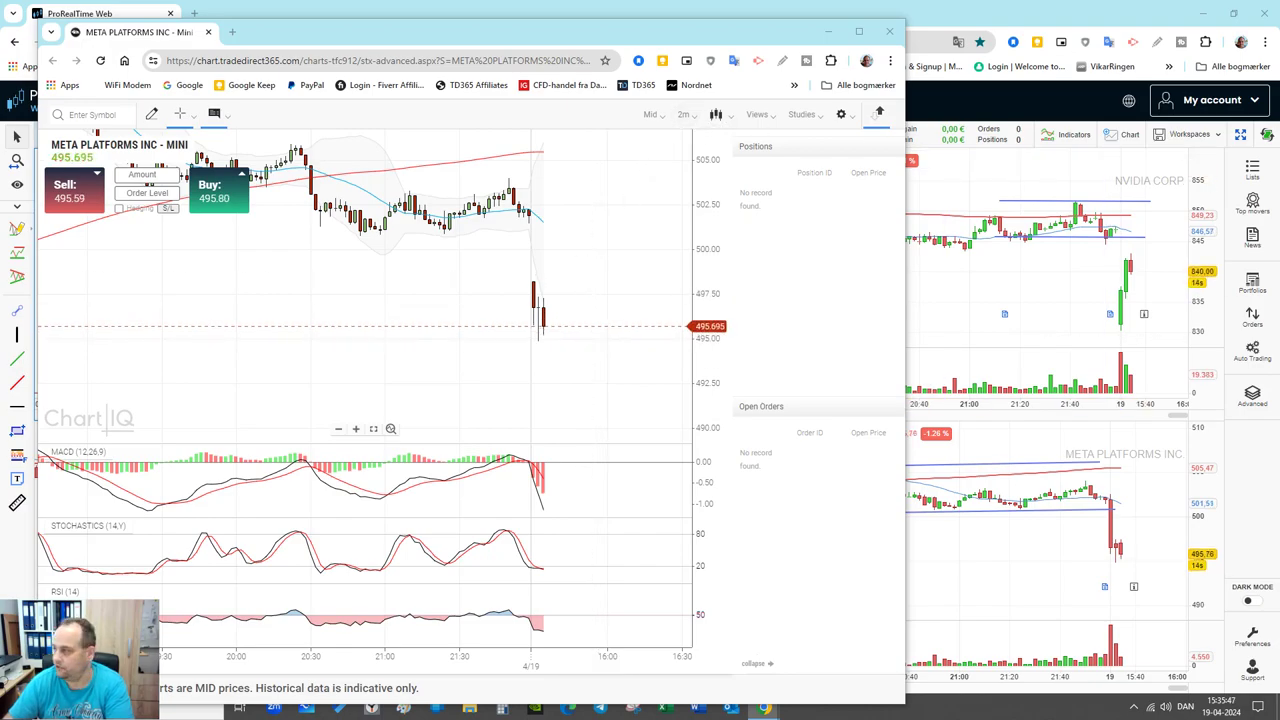
key(alt+Tab)
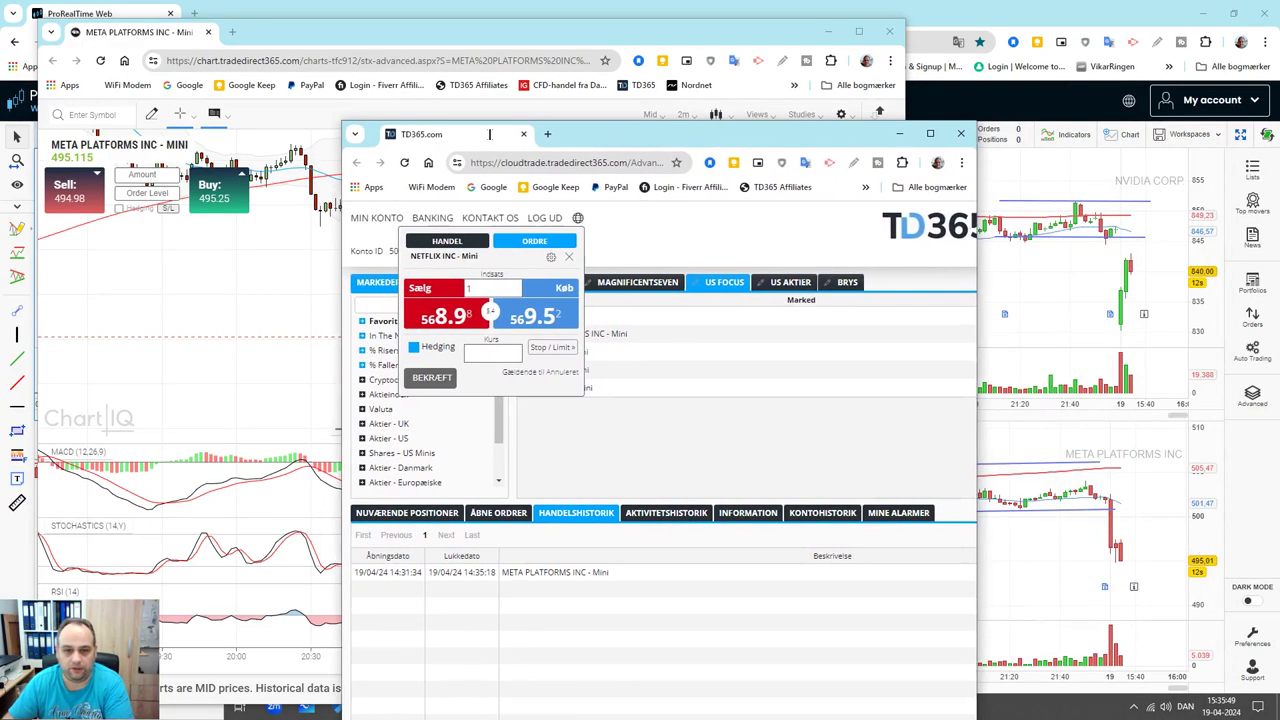
click(929, 134)
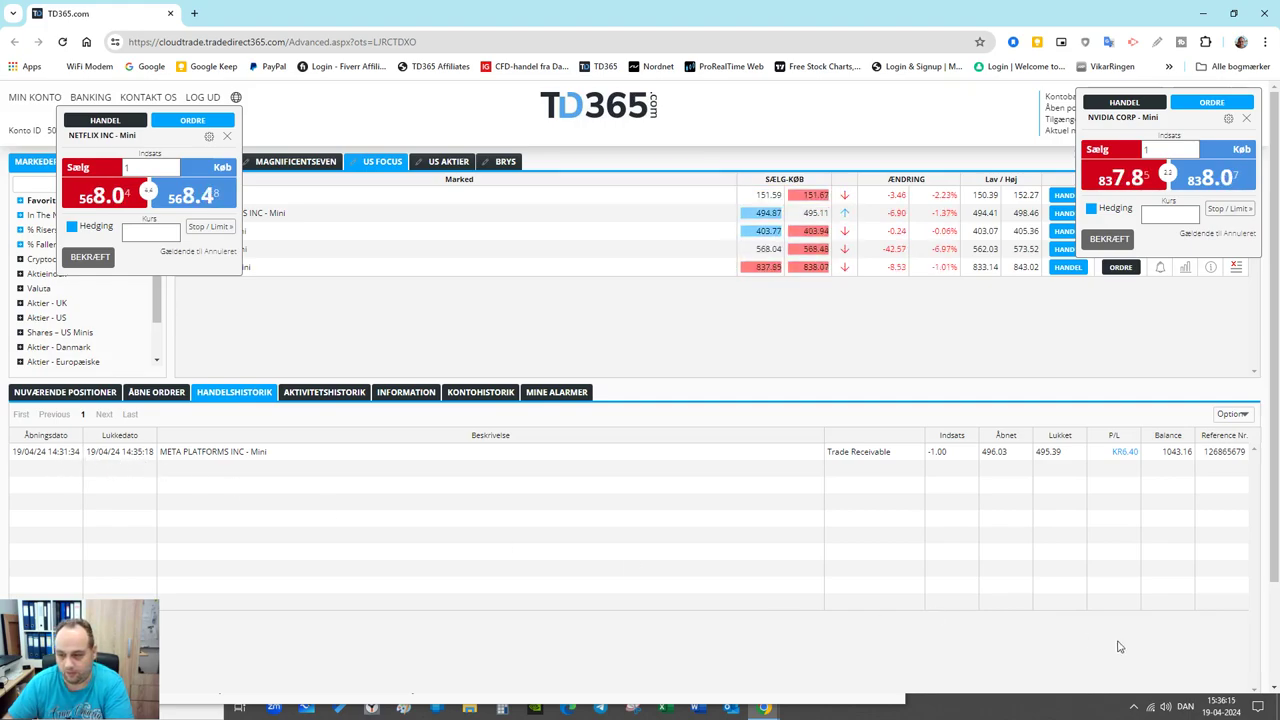
mouse_move(1215, 713)
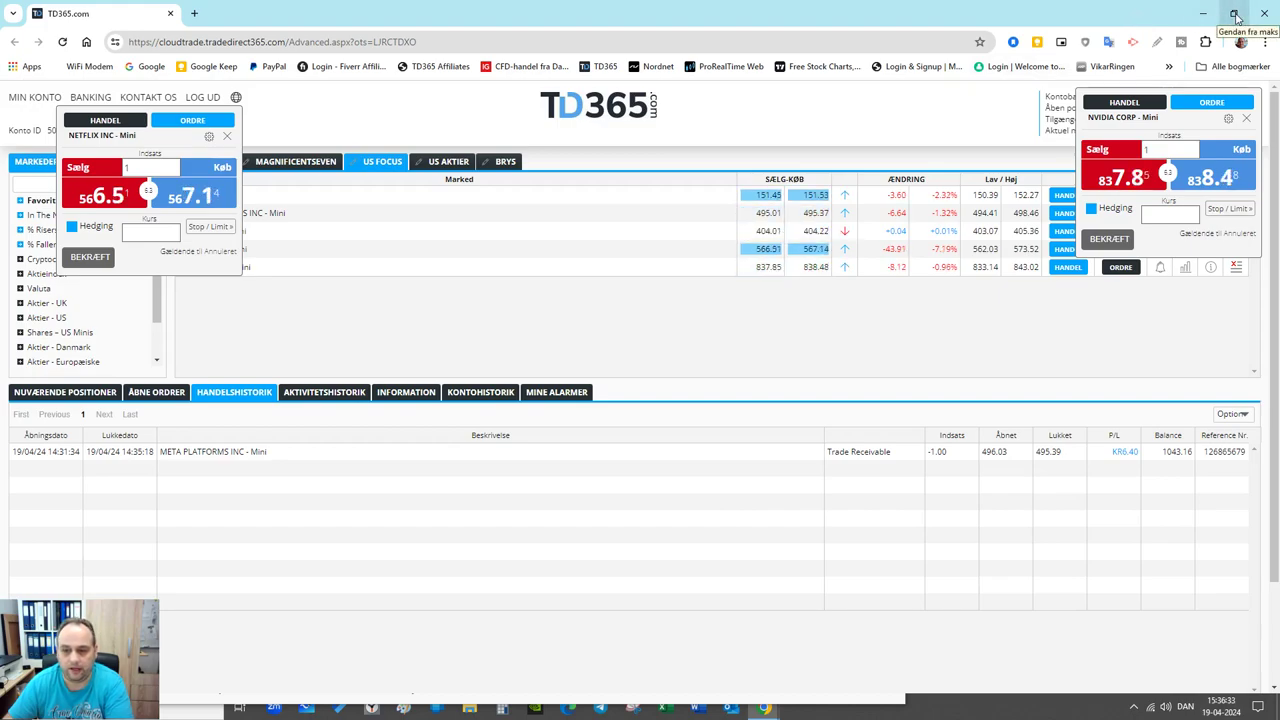
click(1234, 14)
click(898, 132)
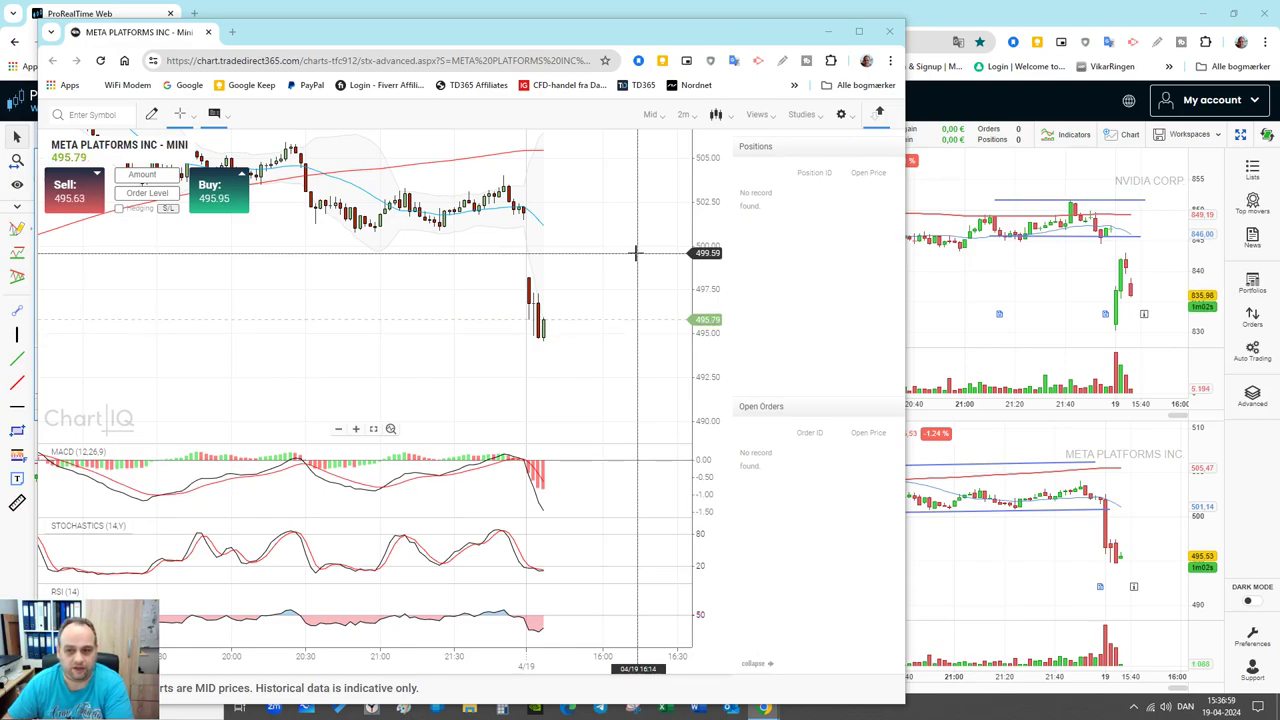
Switch back to ProRealTime Web and rescale the NVDA and META charts to examine their latest candles
key(alt+Tab)
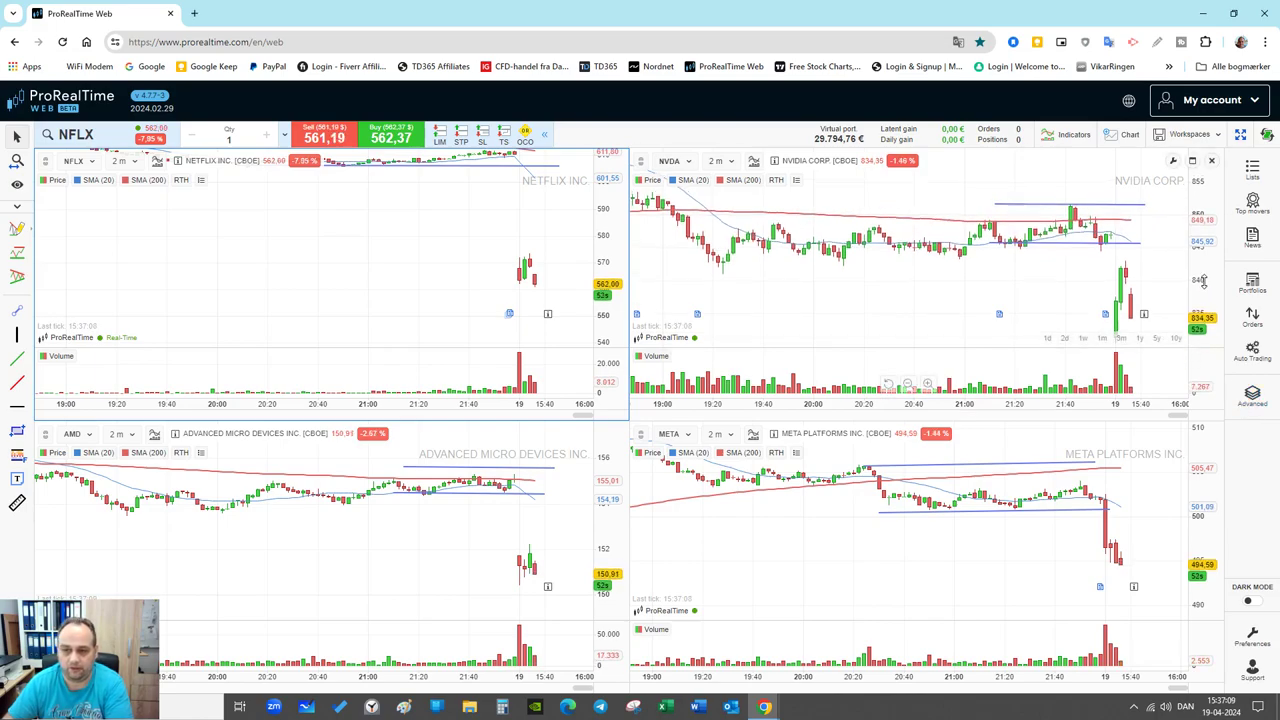
click(1203, 281)
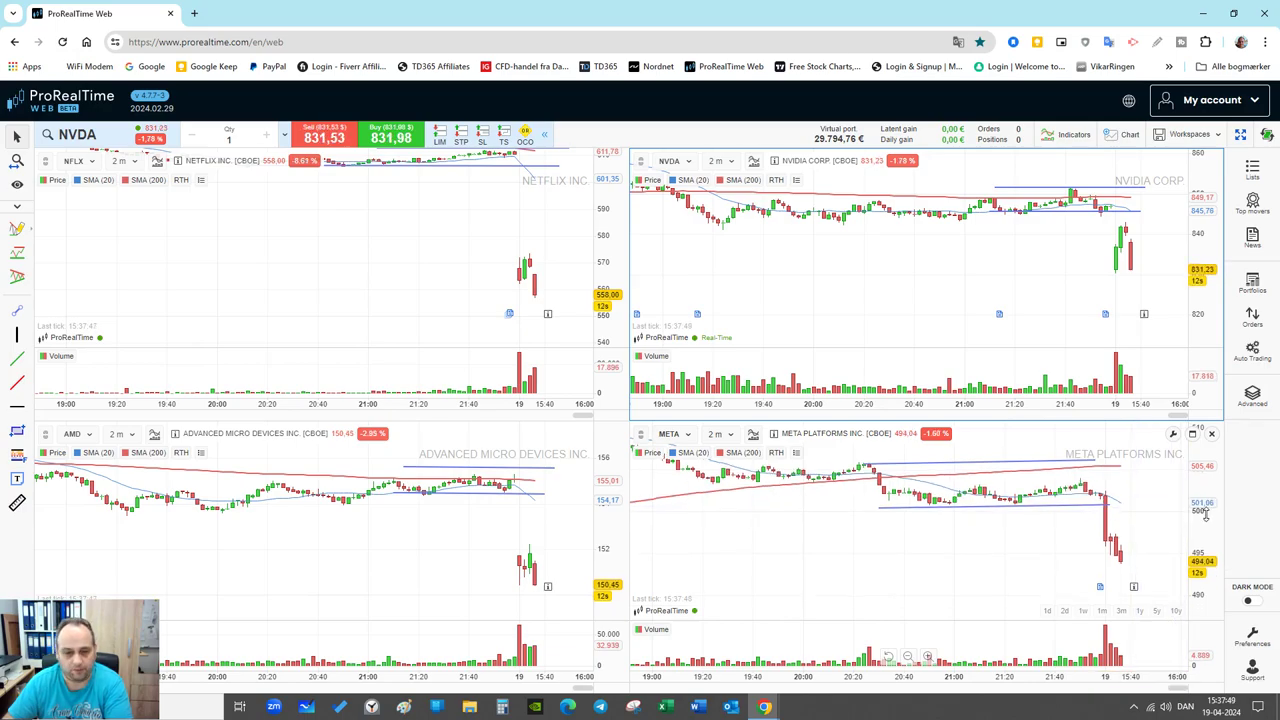
click(1186, 528)
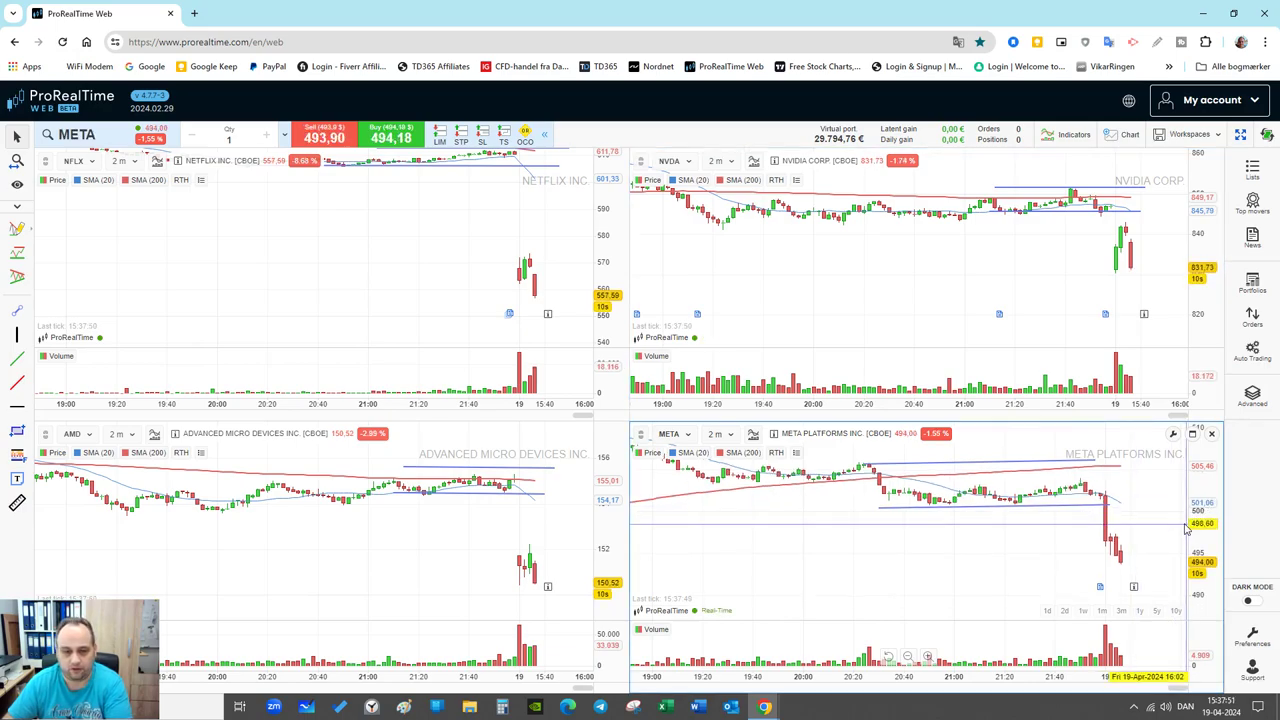